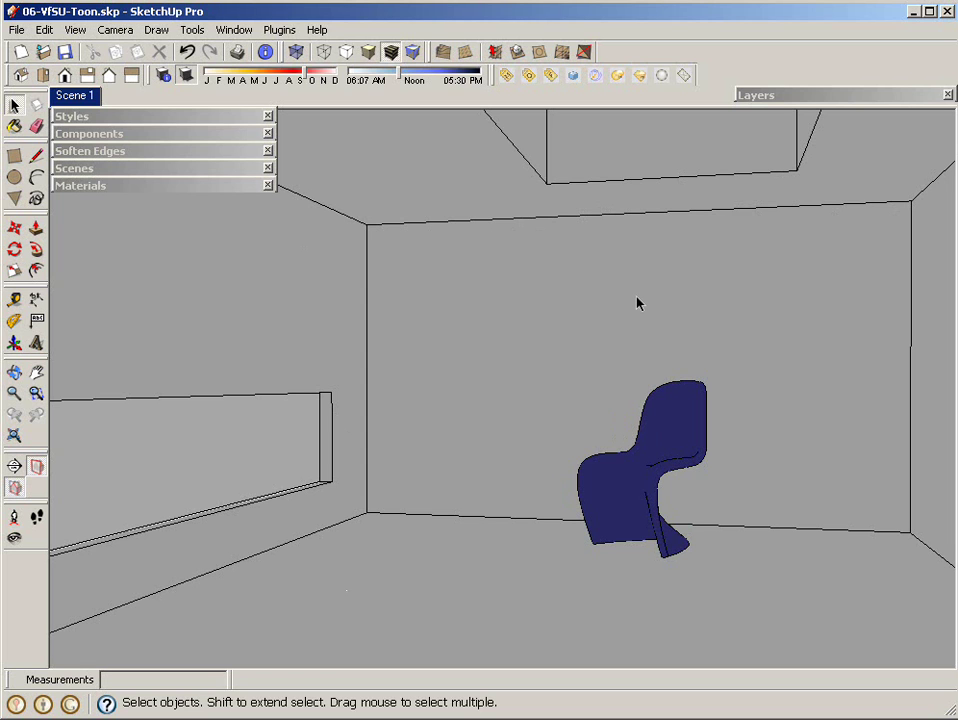
- Expand the Materials tray and open the V-Ray Material Editor, shifting its window slightly right
left_click(110, 186)
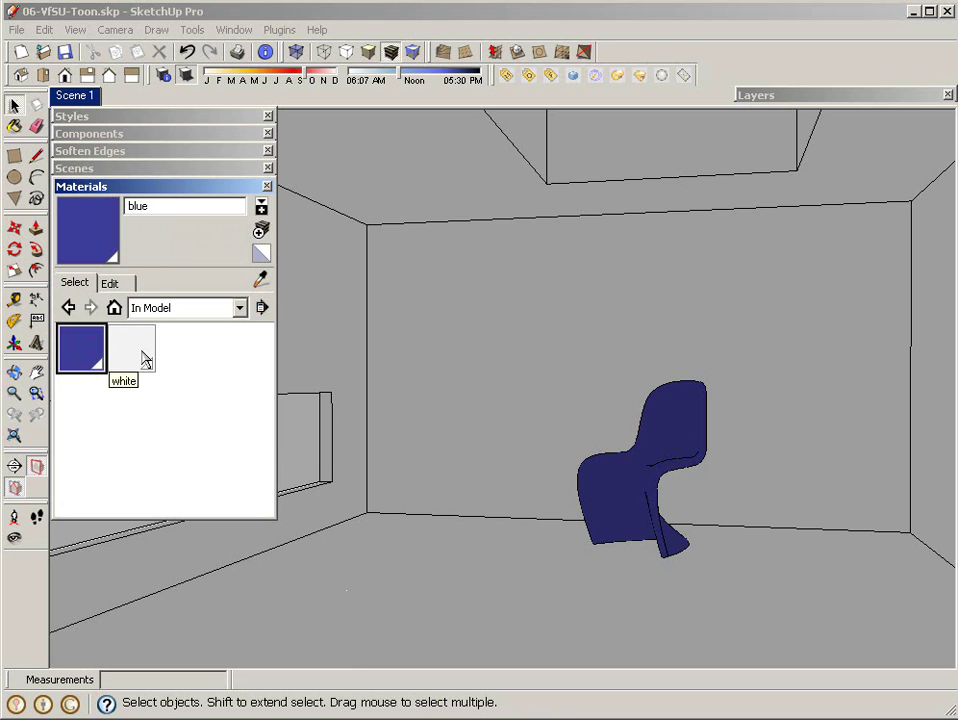
left_click(194, 189)
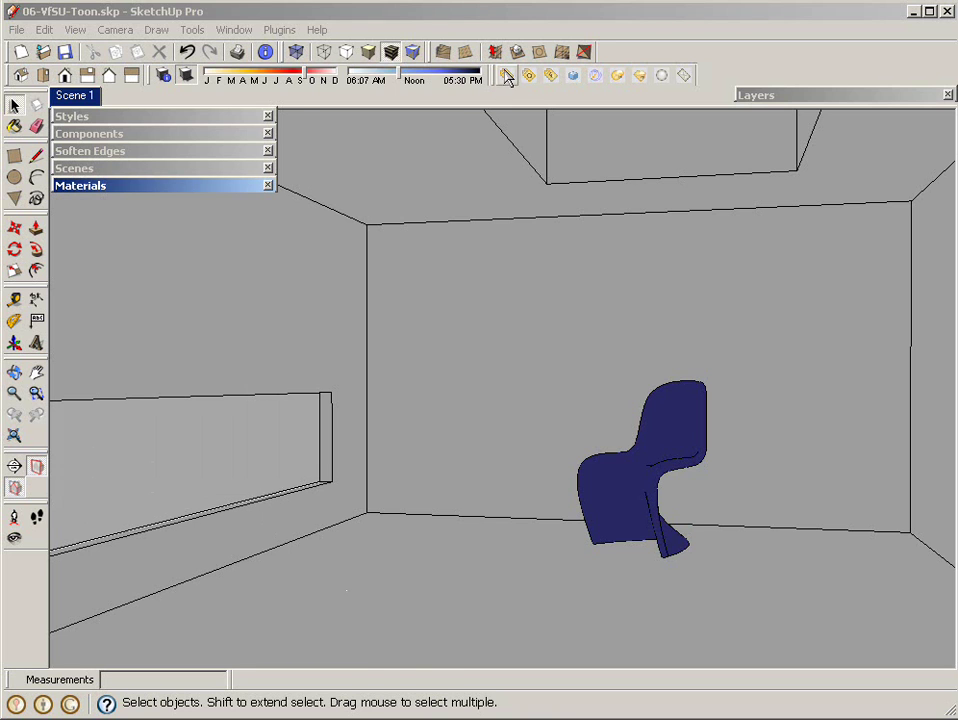
left_click(566, 77)
left_click_drag(530, 113, 567, 114)
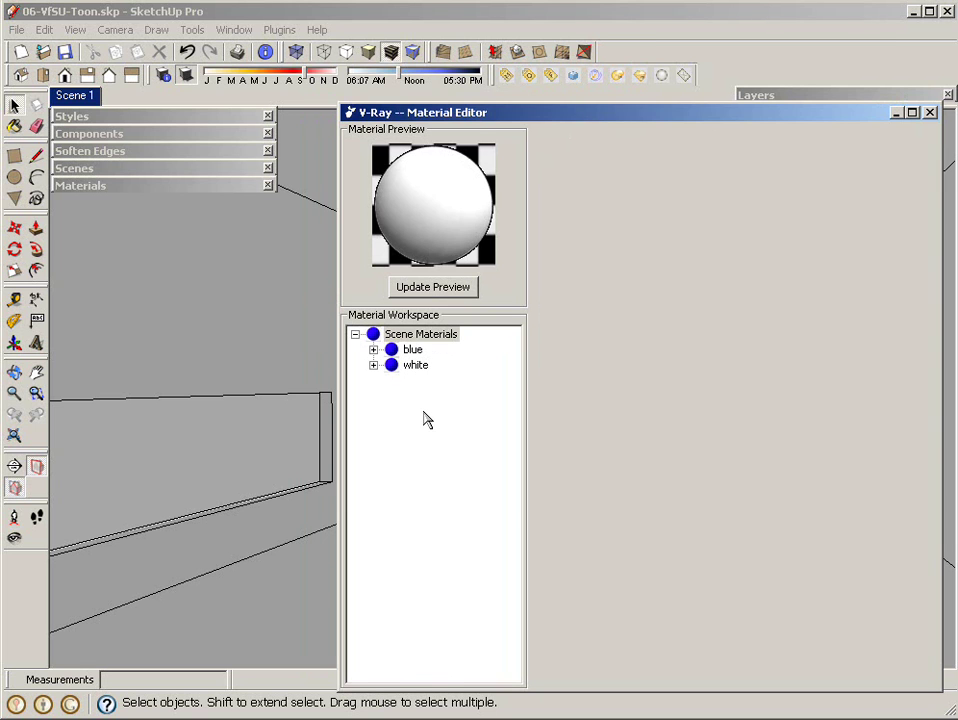
- Add a new VRayToonMtl to the Scene Materials list
right_click(447, 343)
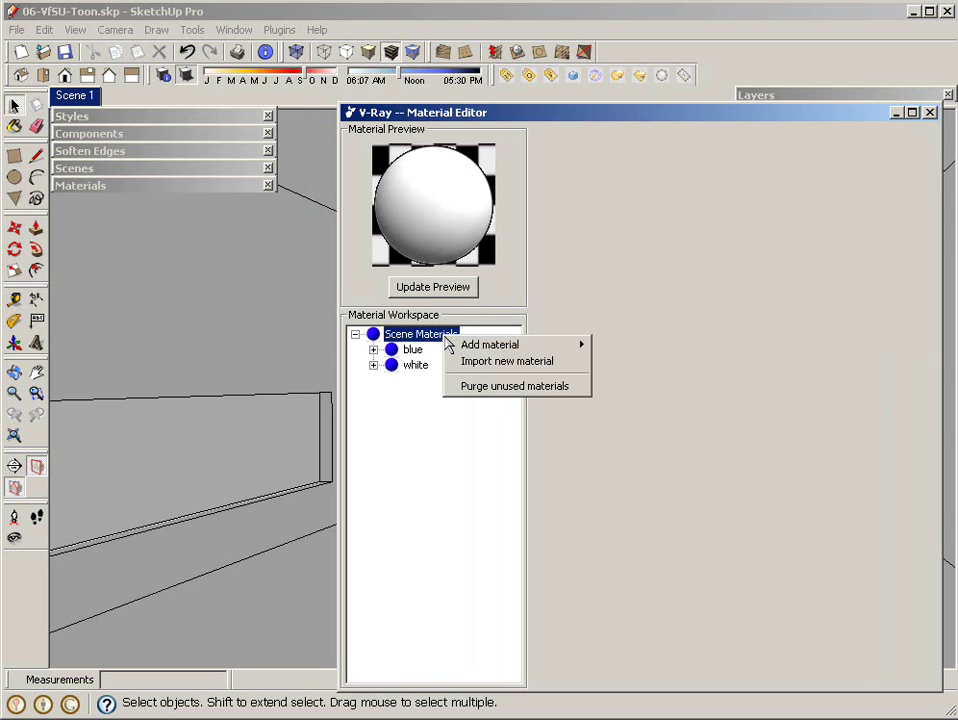
mouse_move(455, 345)
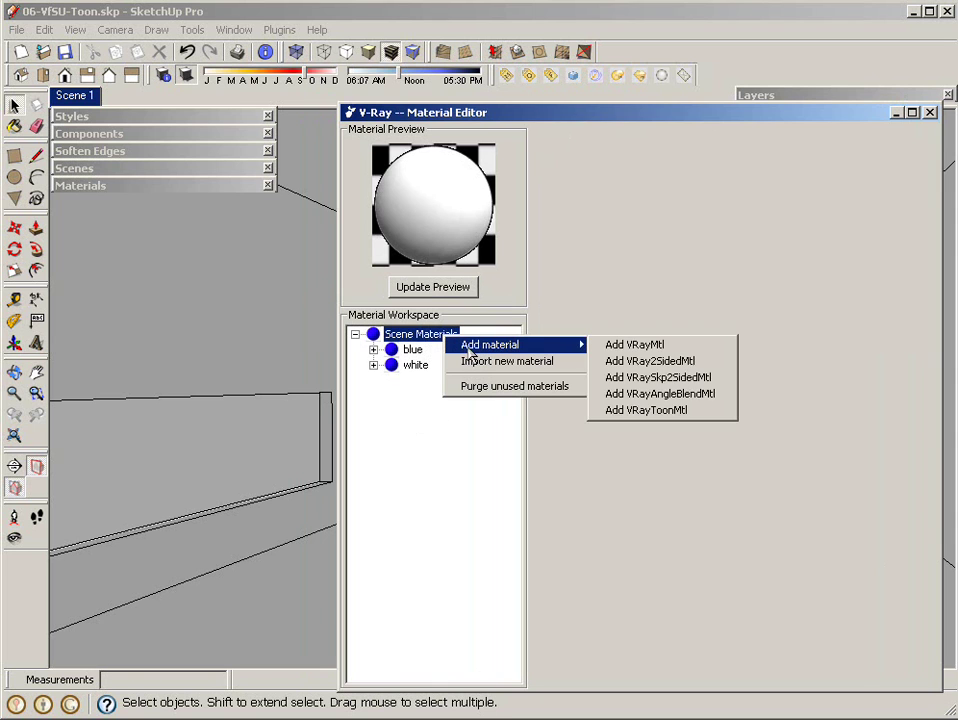
left_click(706, 418)
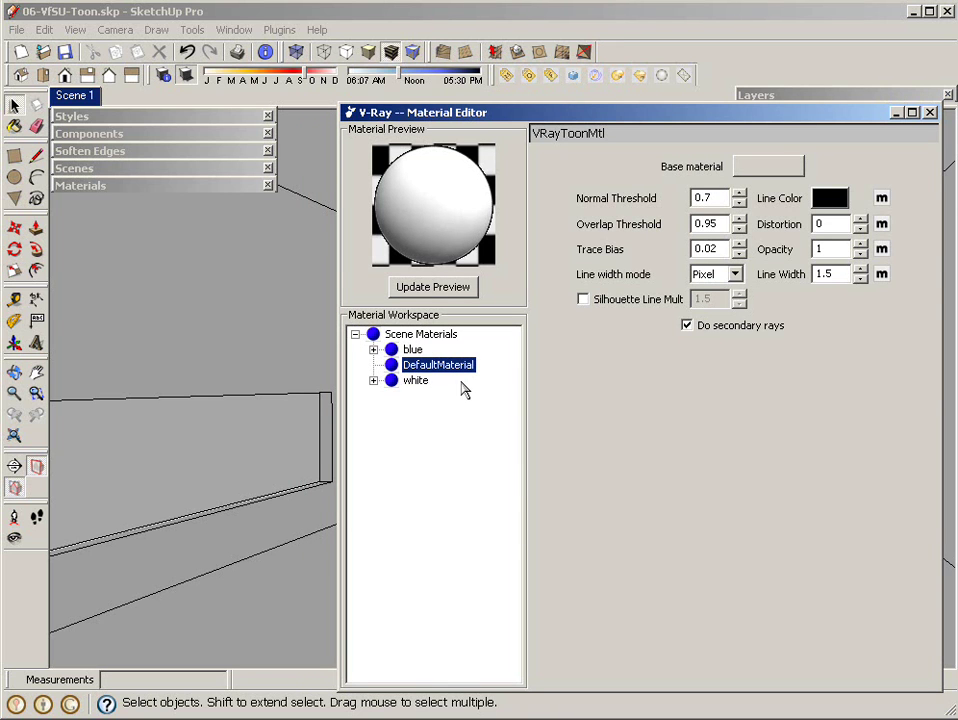
- Rename the new toon material to toon-blue
left_click(436, 366)
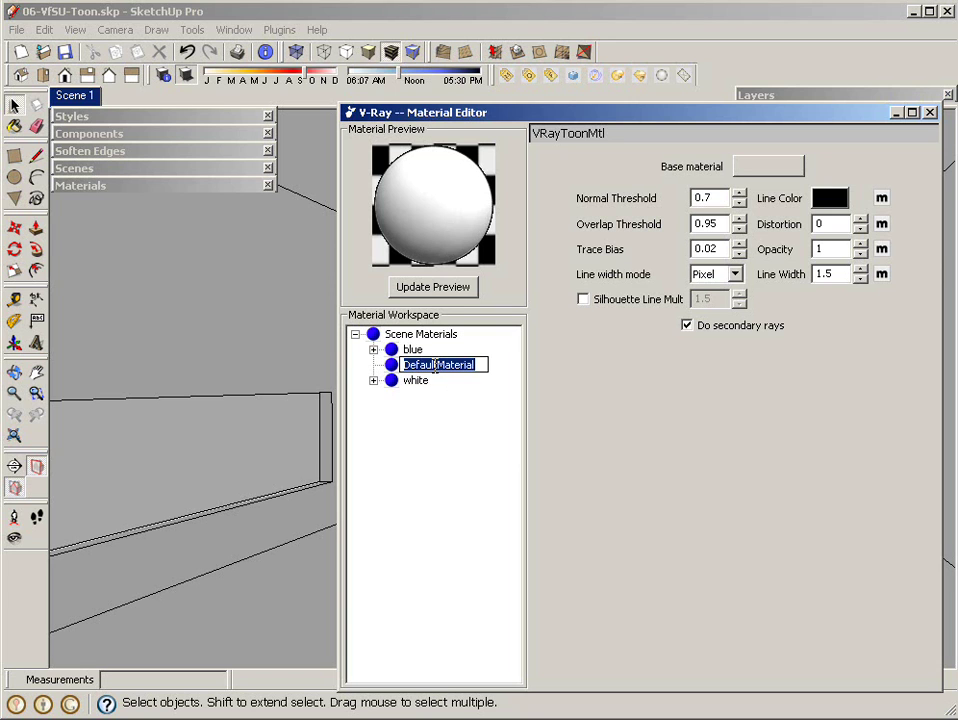
type("toon")
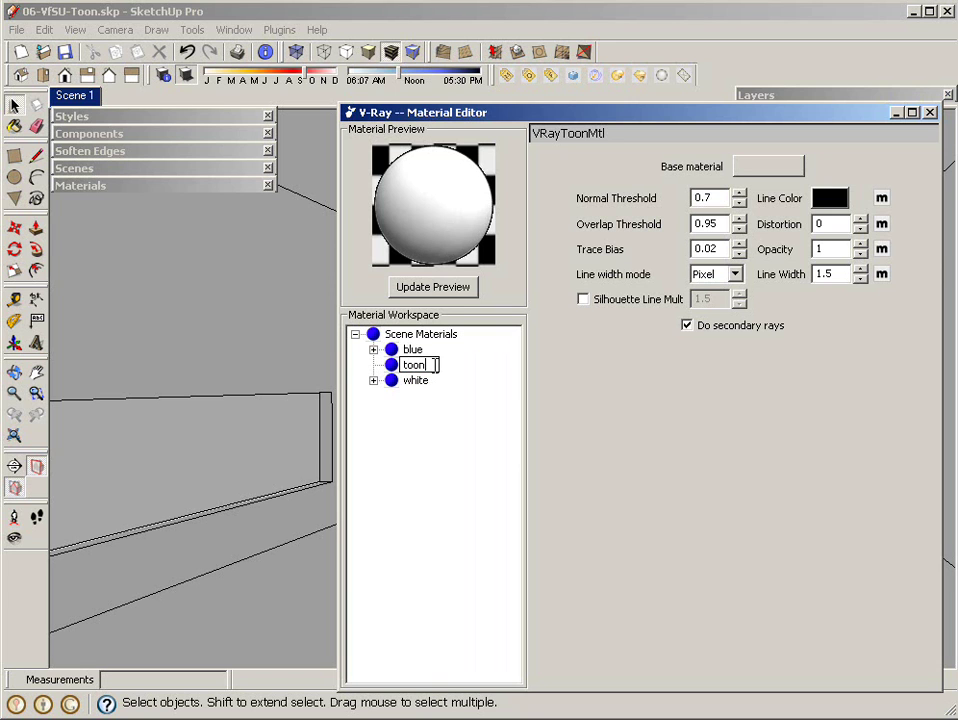
key("Return")
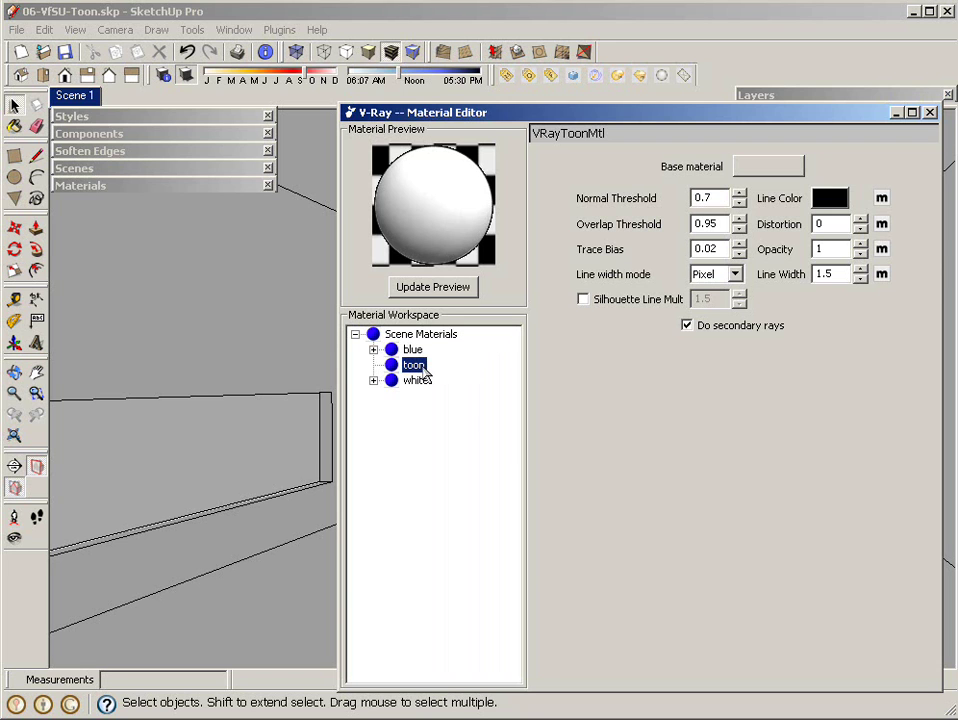
left_click(424, 366)
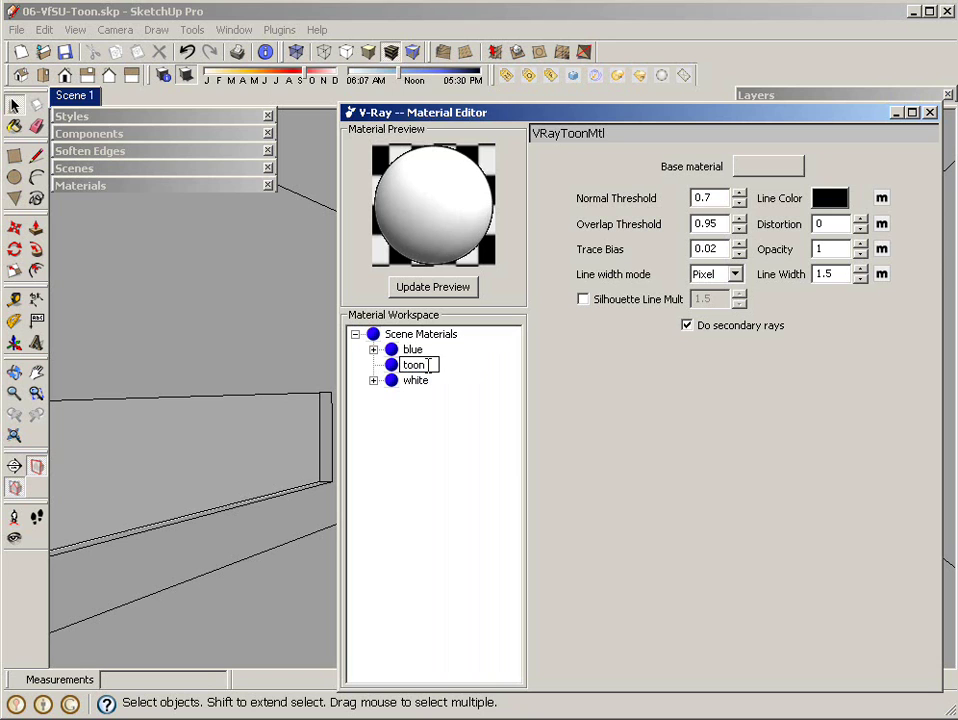
type("-")
type("Mtl")
key("Return")
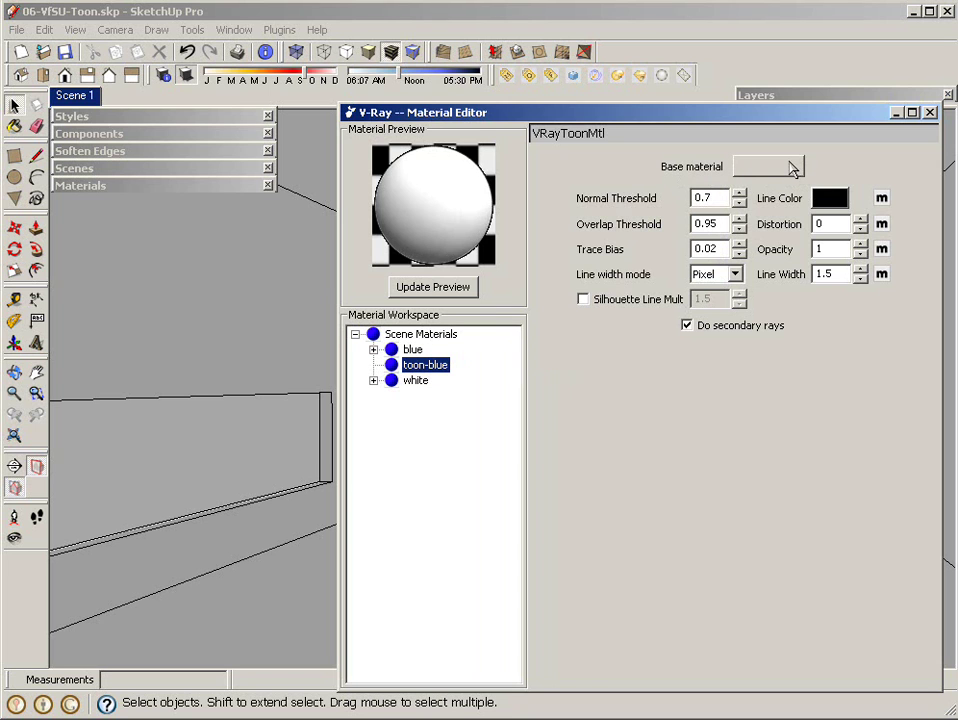
- Set blue as the toon-blue material's base material and update its preview
left_click(779, 170)
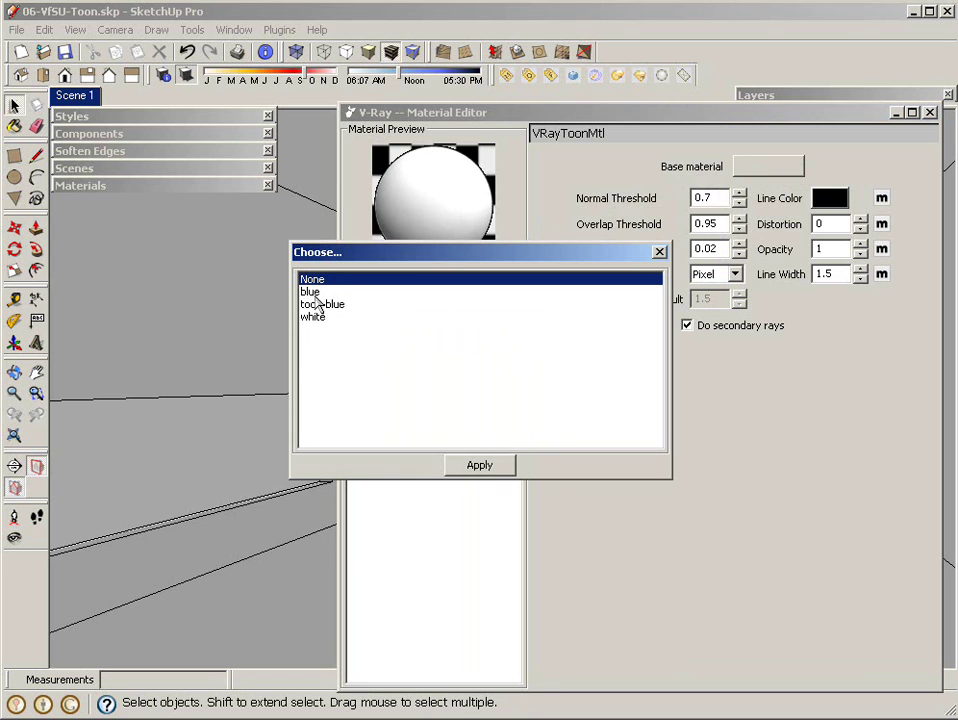
left_click(314, 293)
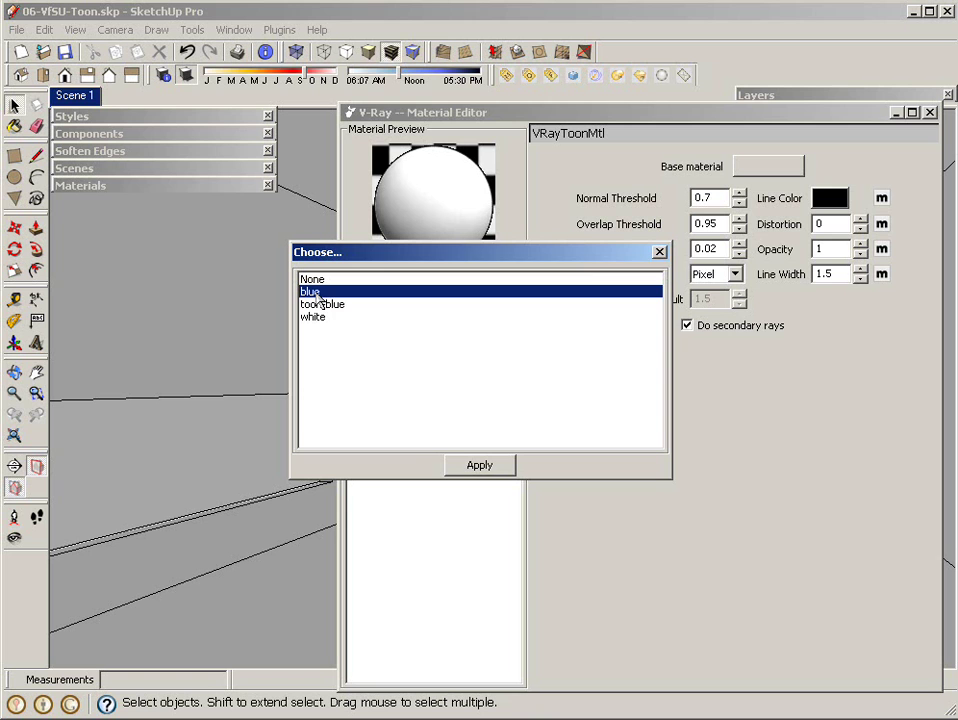
left_click(482, 467)
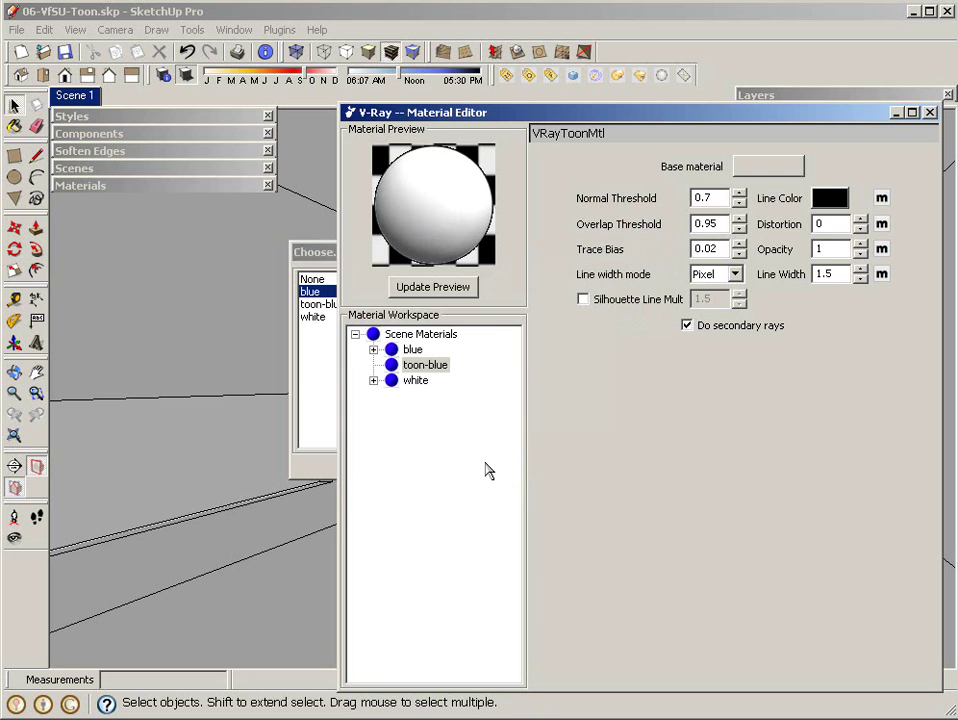
left_click(436, 287)
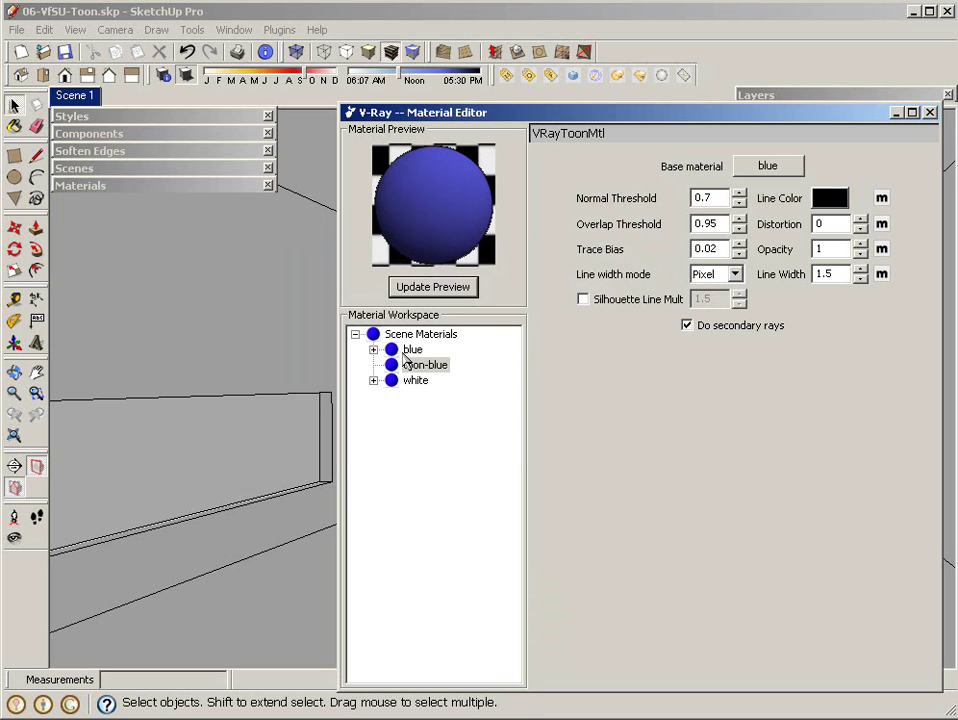
- Compare the blue material's preview, then return to toon-blue and refresh its preview
left_click(412, 350)
left_click(432, 290)
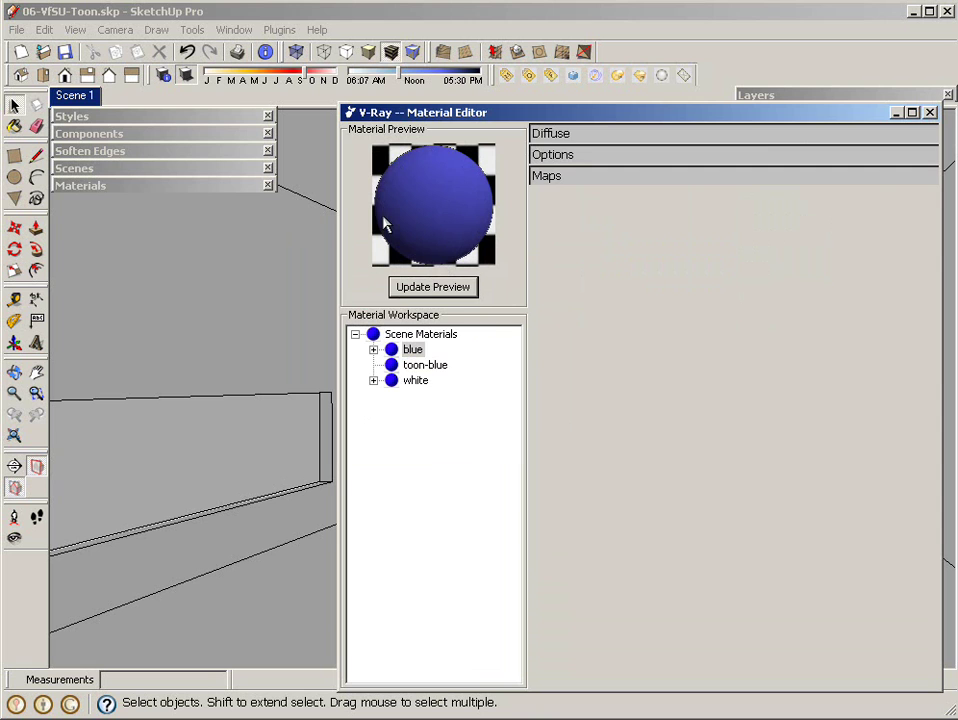
left_click(395, 365)
left_click(400, 287)
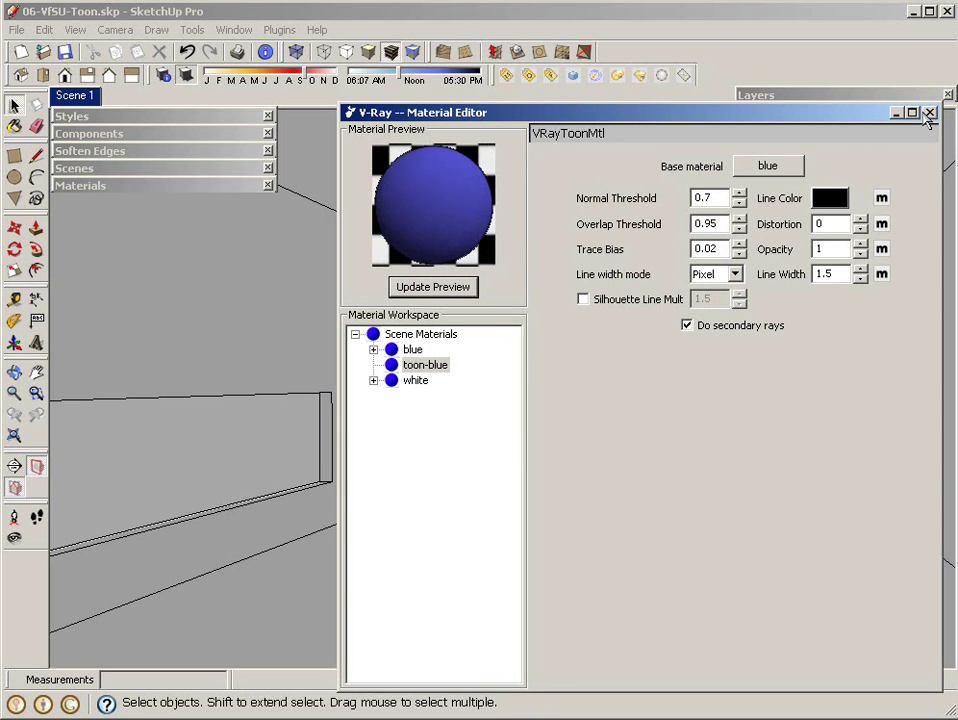
left_click(929, 112)
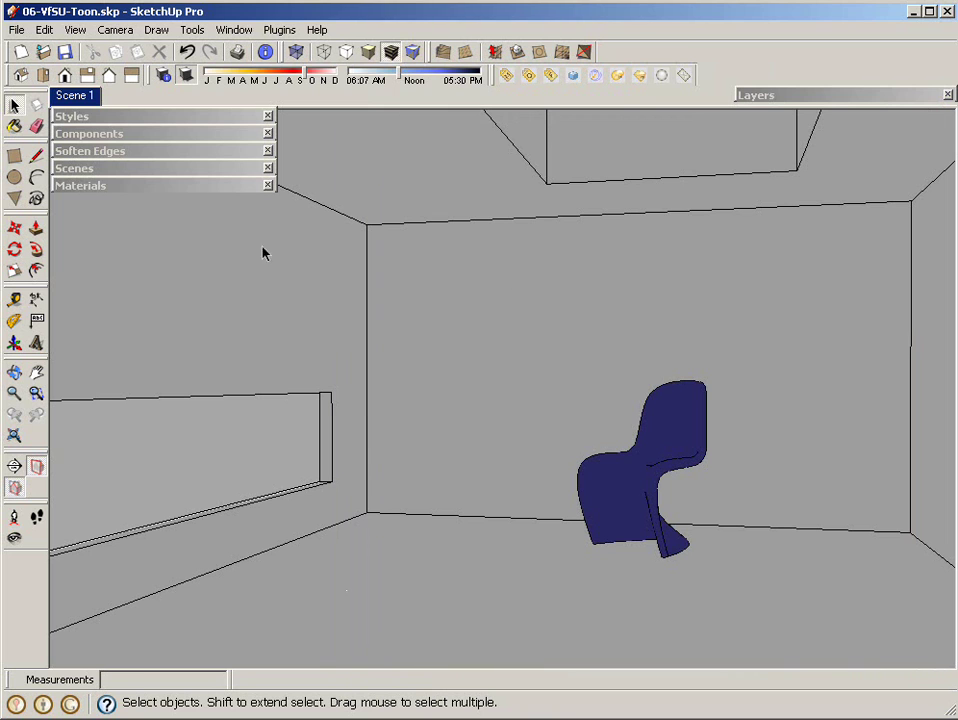
left_click(96, 186)
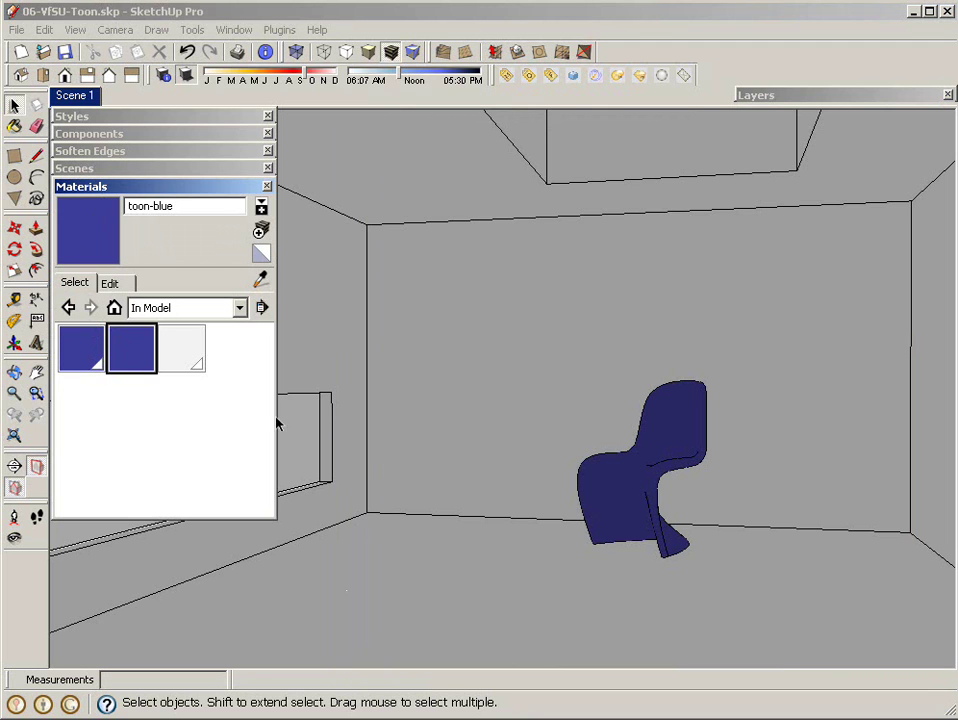
left_click(134, 368)
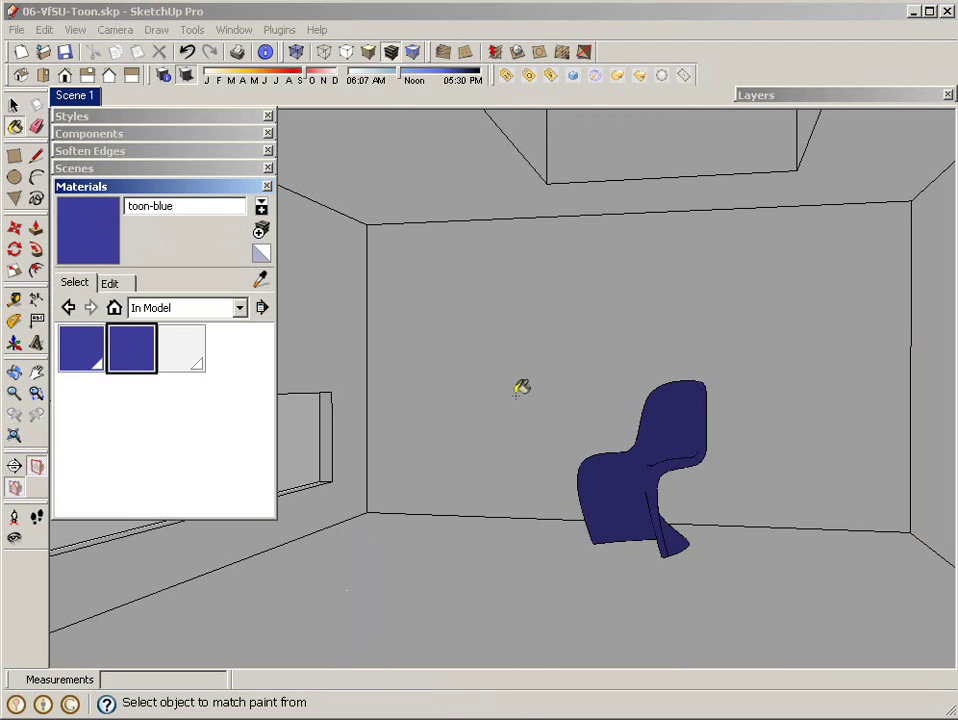
left_click(680, 393)
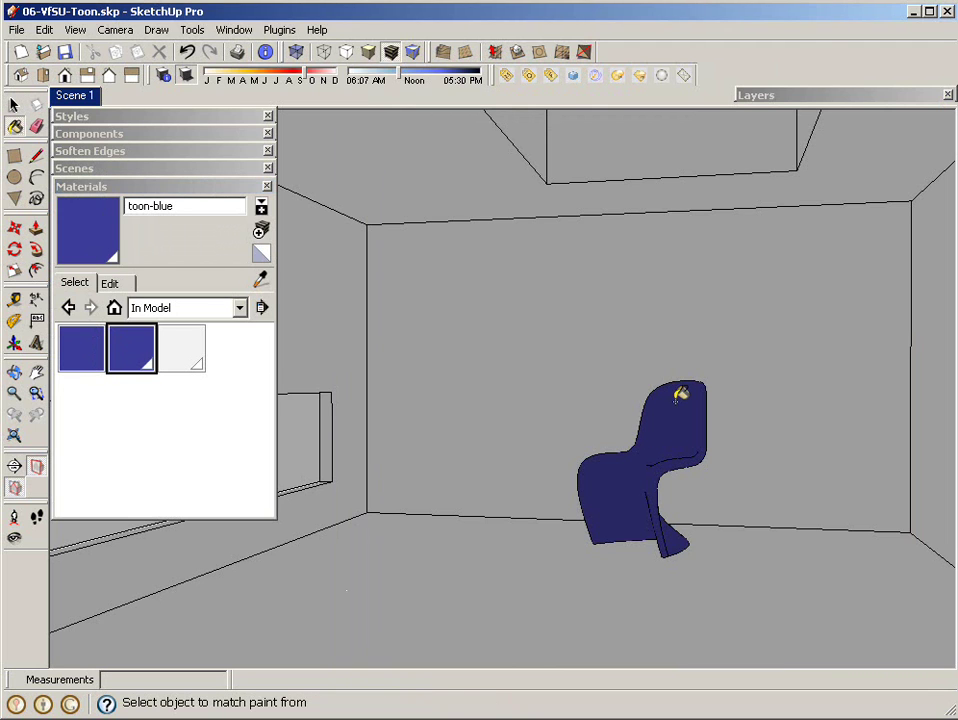
left_click(551, 77)
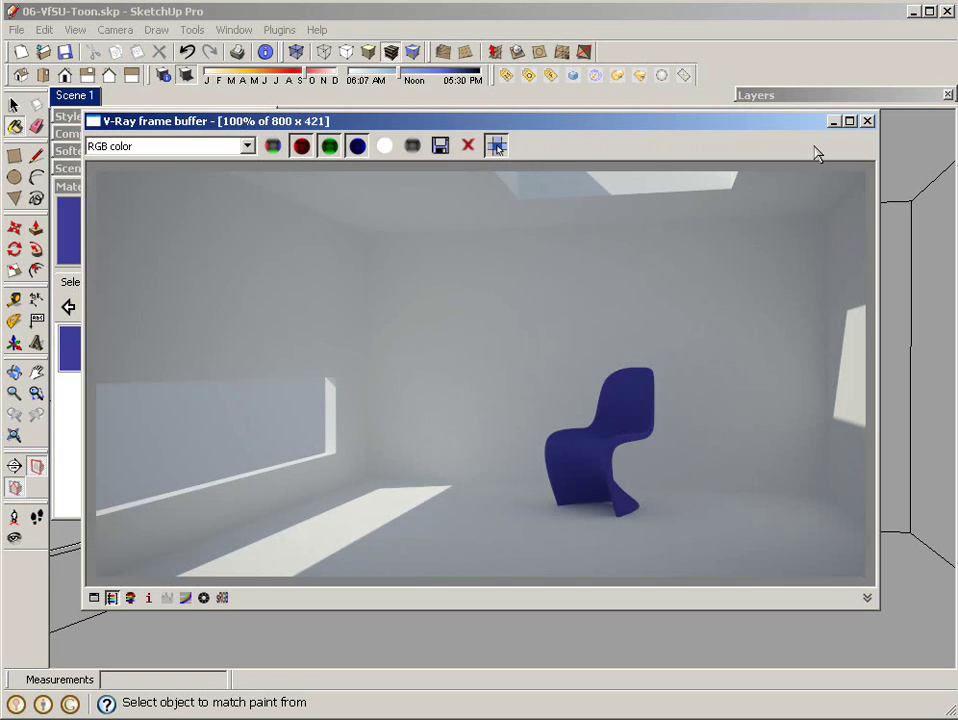
left_click(867, 121)
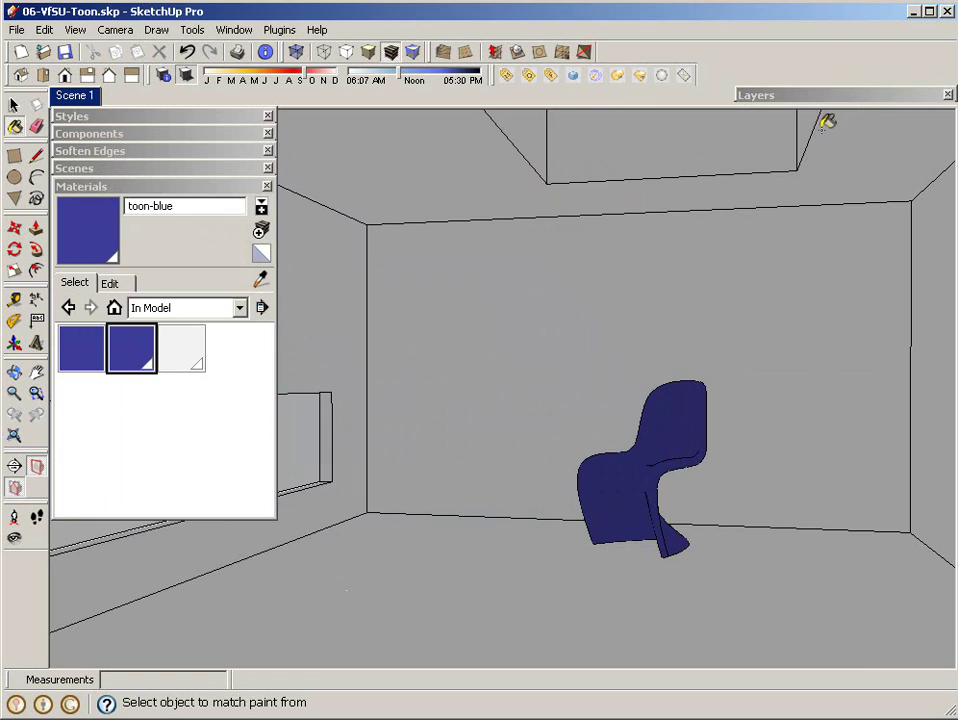
- Render the room in V-Ray with Track mouse toggled, then close the finished frame buffer
left_click(574, 77)
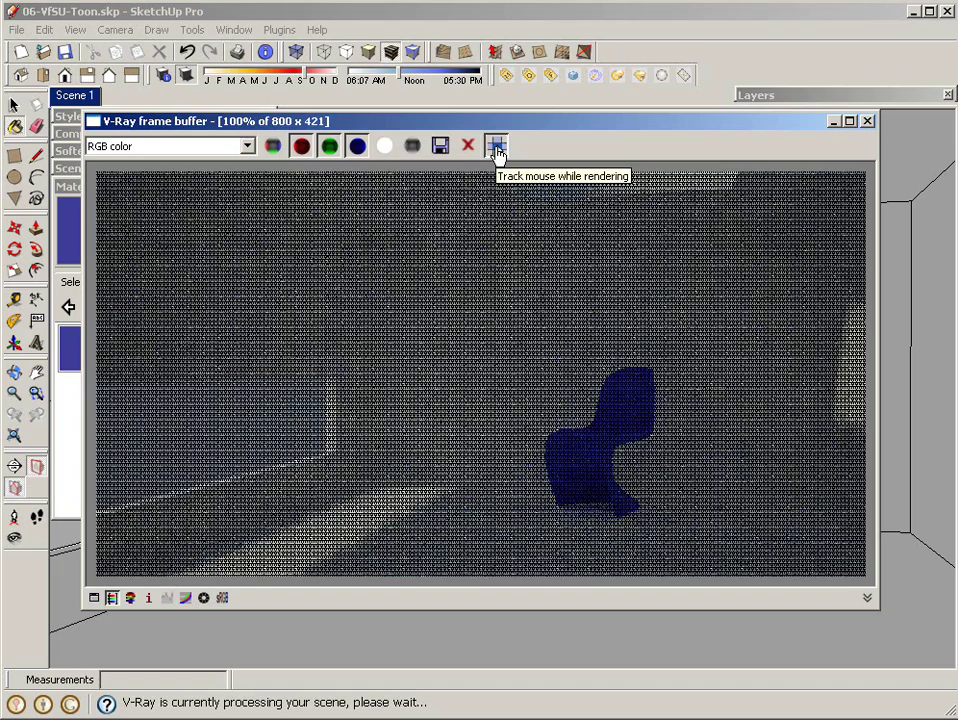
left_click(497, 148)
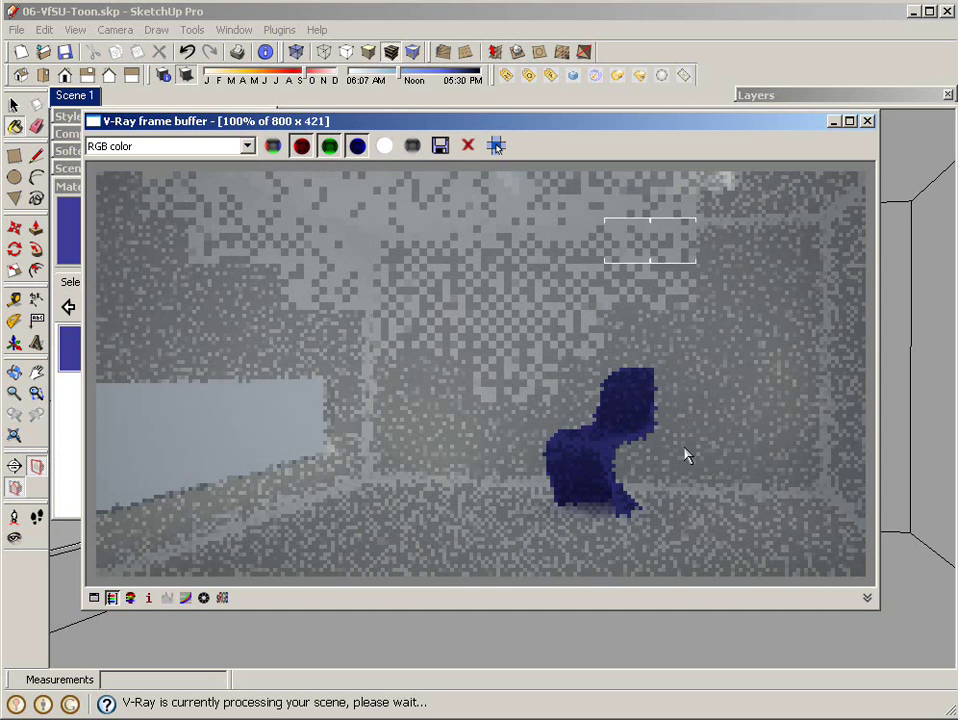
left_click(496, 146)
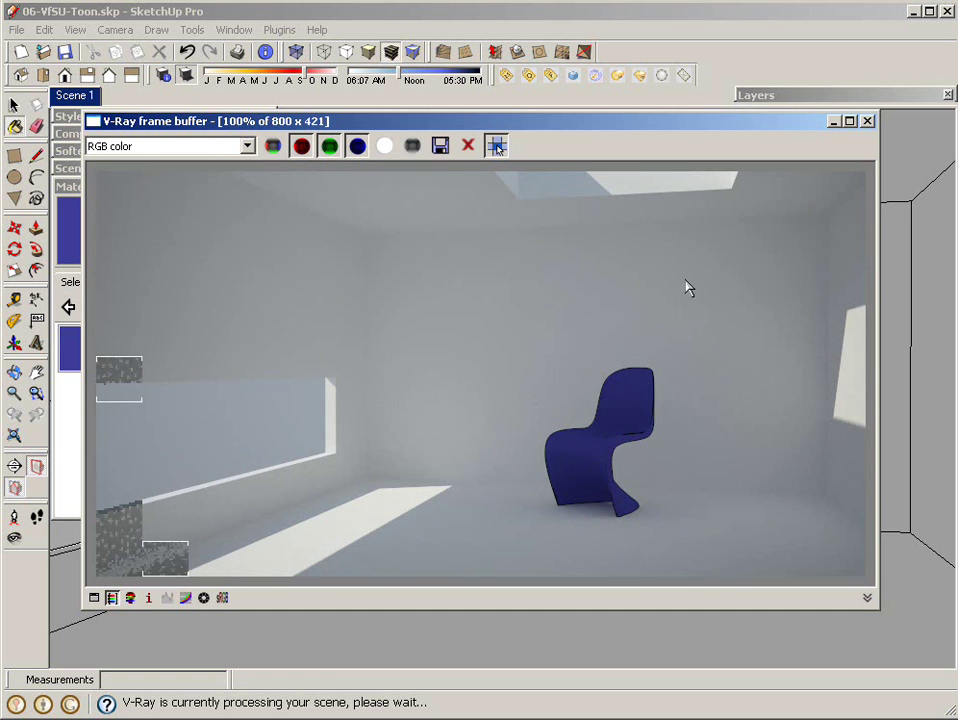
left_click(868, 121)
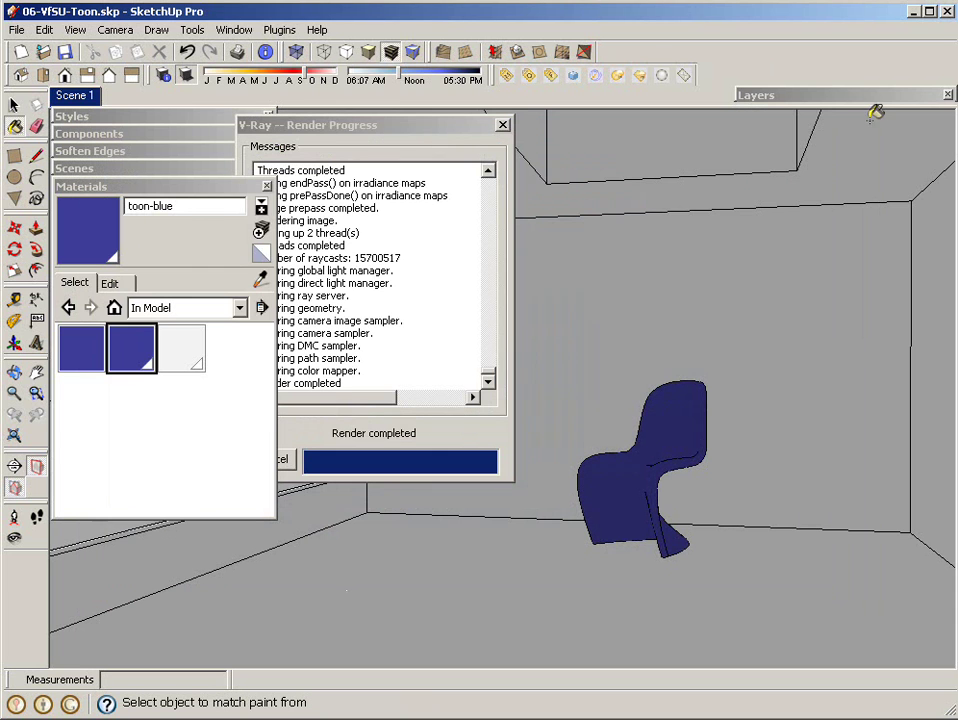
- Dismiss the render progress report, reopen the V-Ray Material Editor and add another VRayToonMtl
left_click(502, 124)
left_click(506, 76)
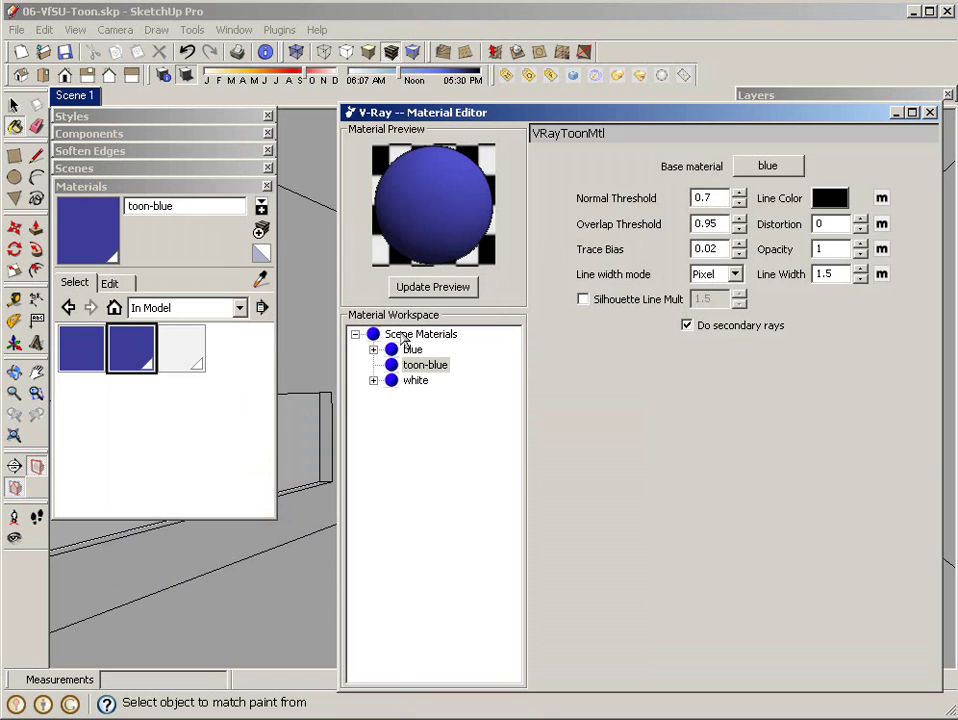
right_click(407, 342)
mouse_move(500, 340)
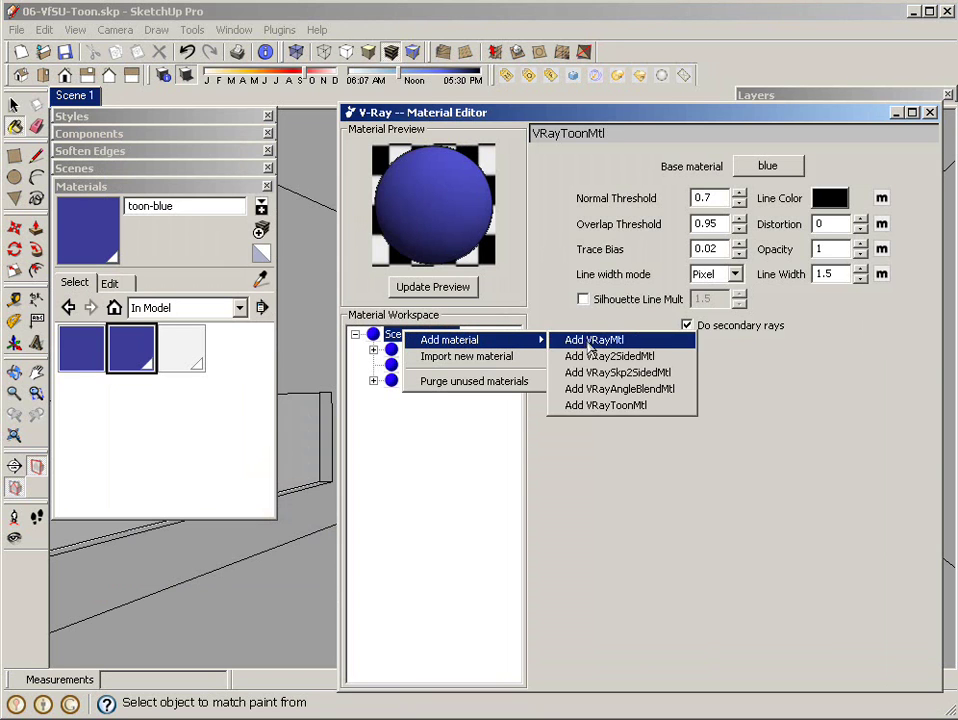
left_click(626, 406)
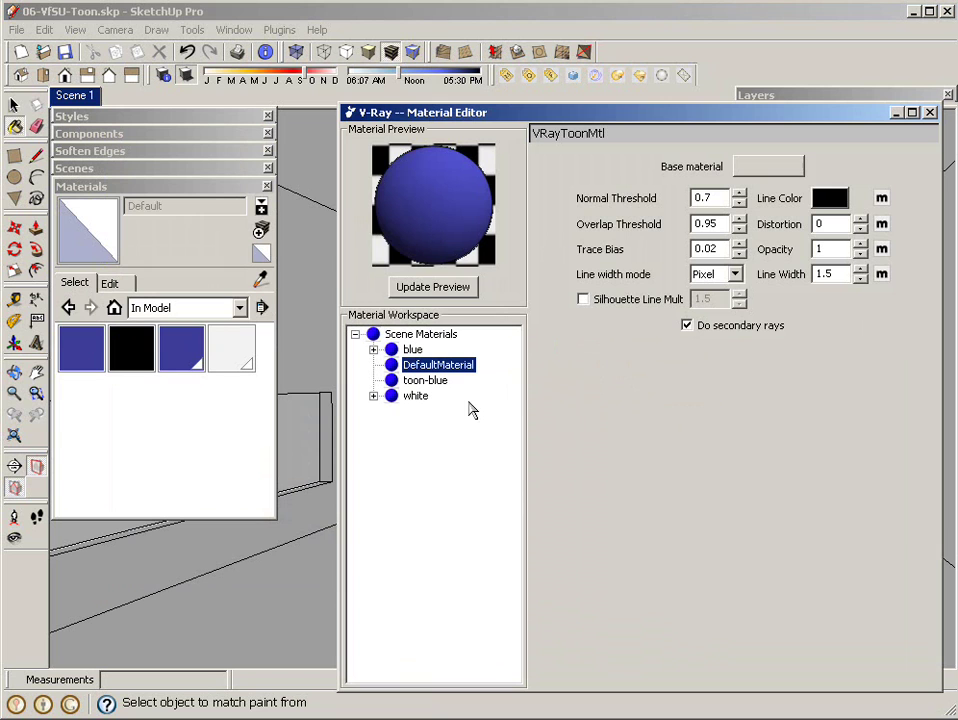
- Rename the new toon material to toon-white
left_click(437, 366)
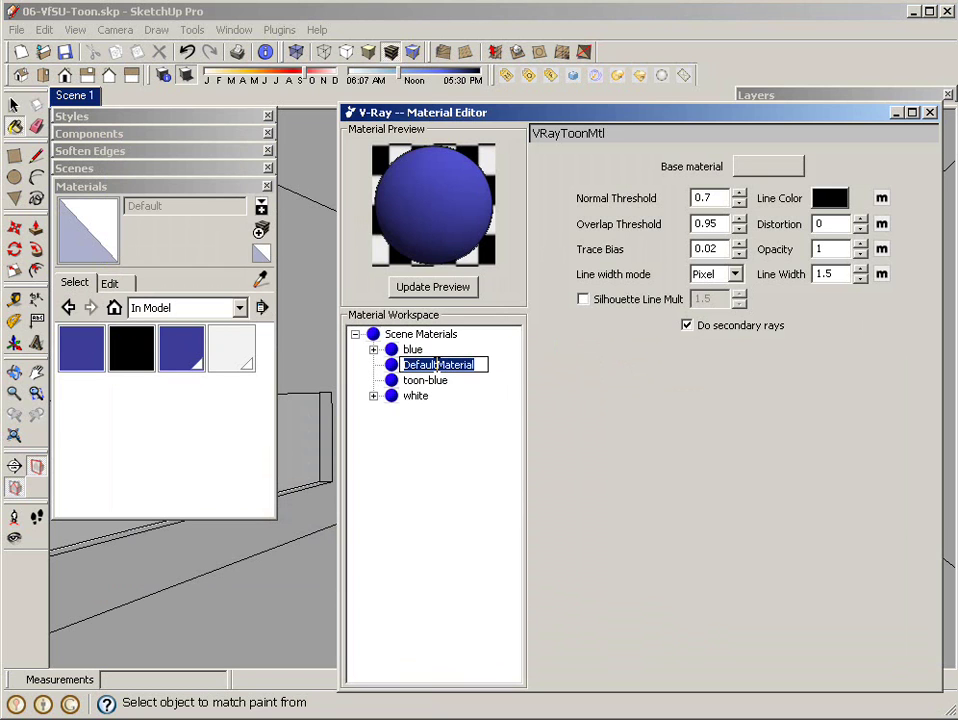
type("too")
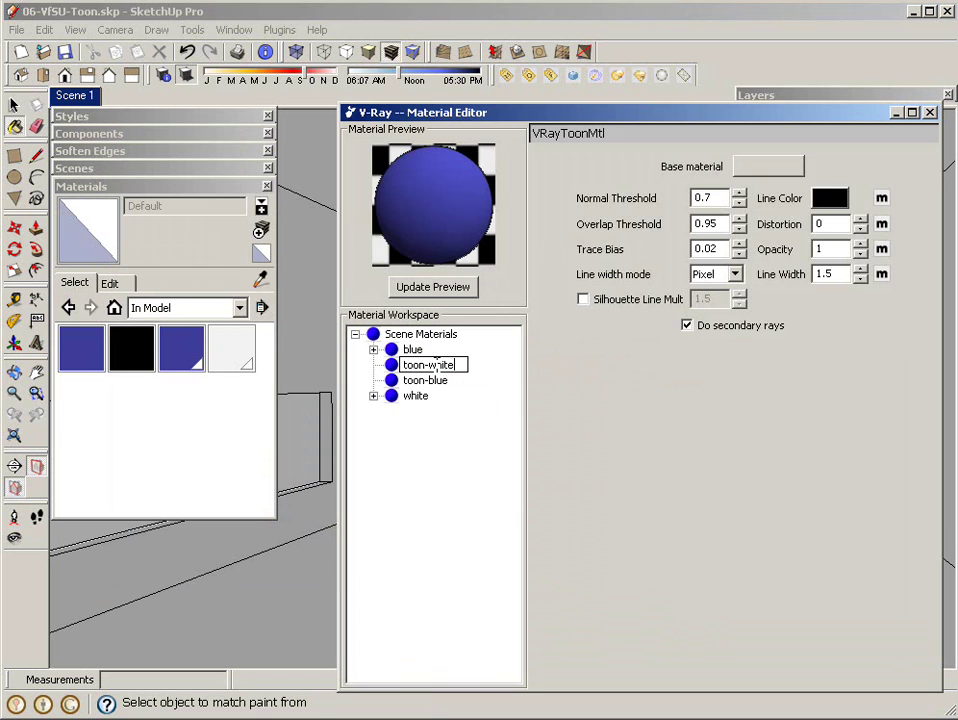
type("n-white")
key("Return")
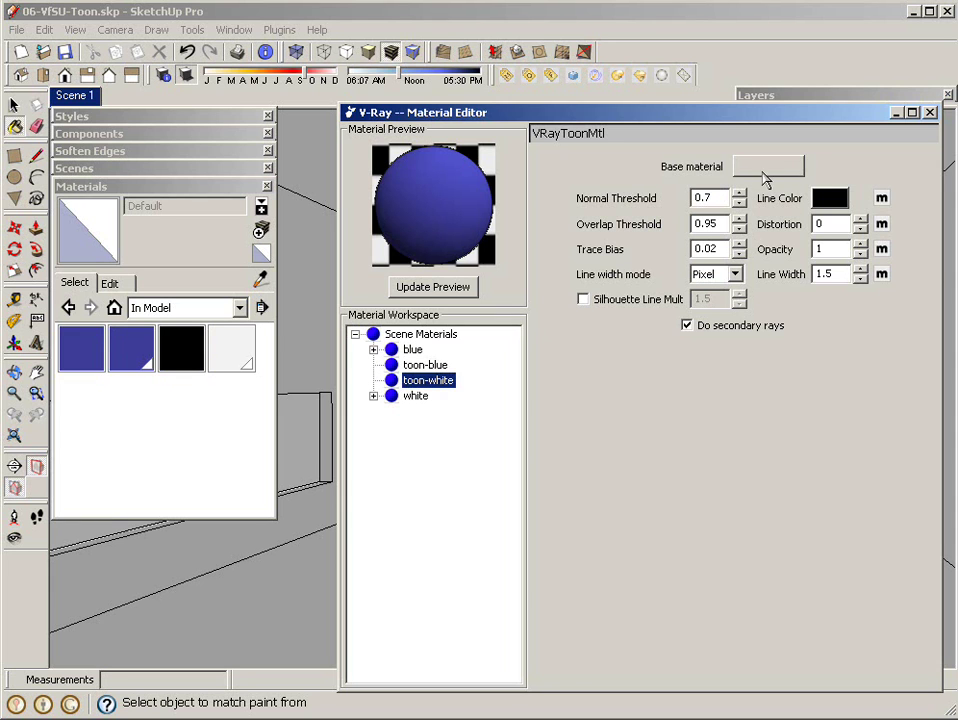
- Set white as toon-white's base material and update the preview
left_click(766, 168)
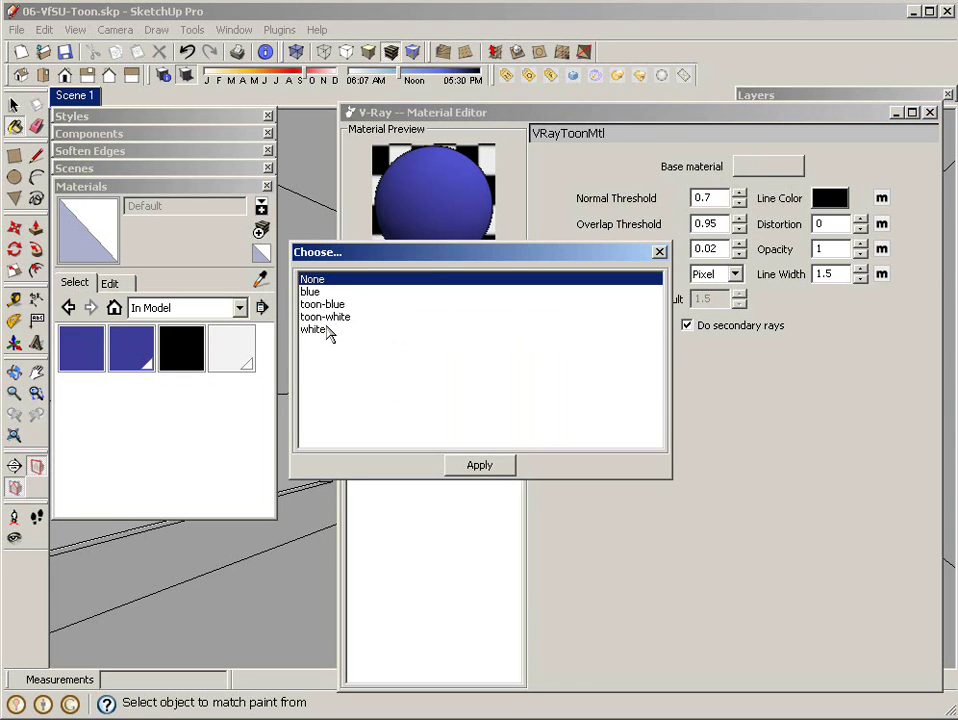
left_click(320, 330)
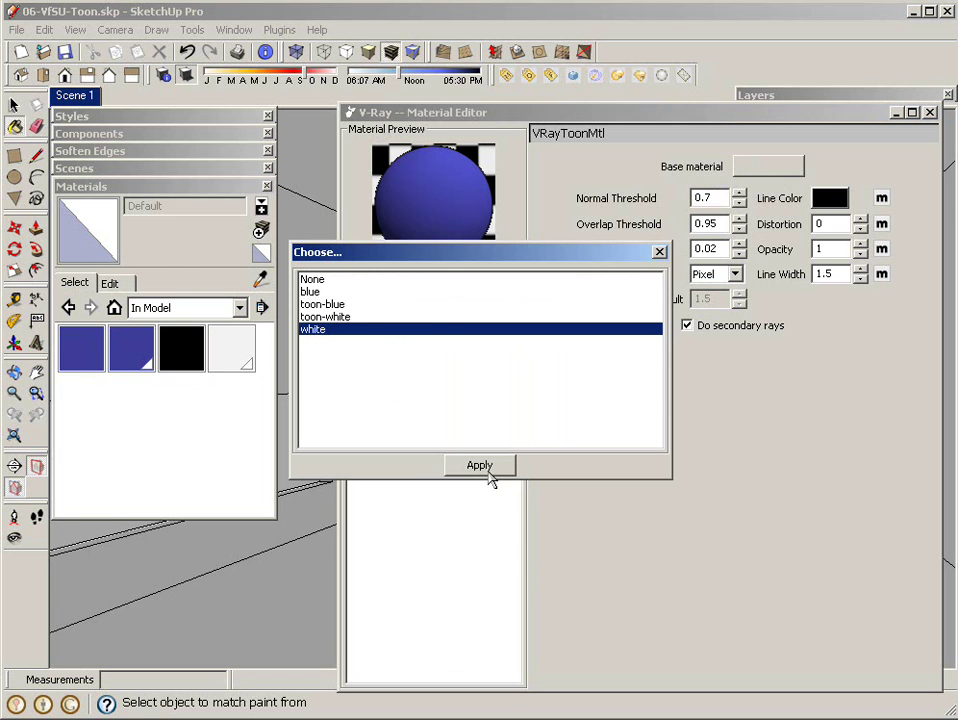
left_click(488, 470)
left_click(436, 288)
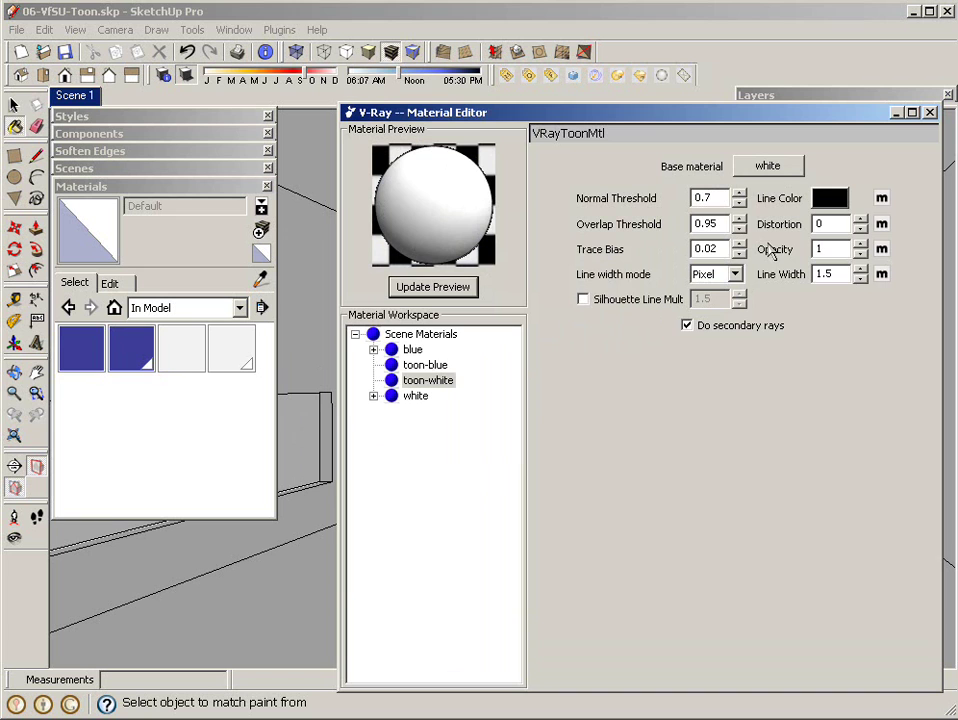
- Close the Material Editor, select the toon-white swatch, and start a new V-Ray render
left_click(929, 113)
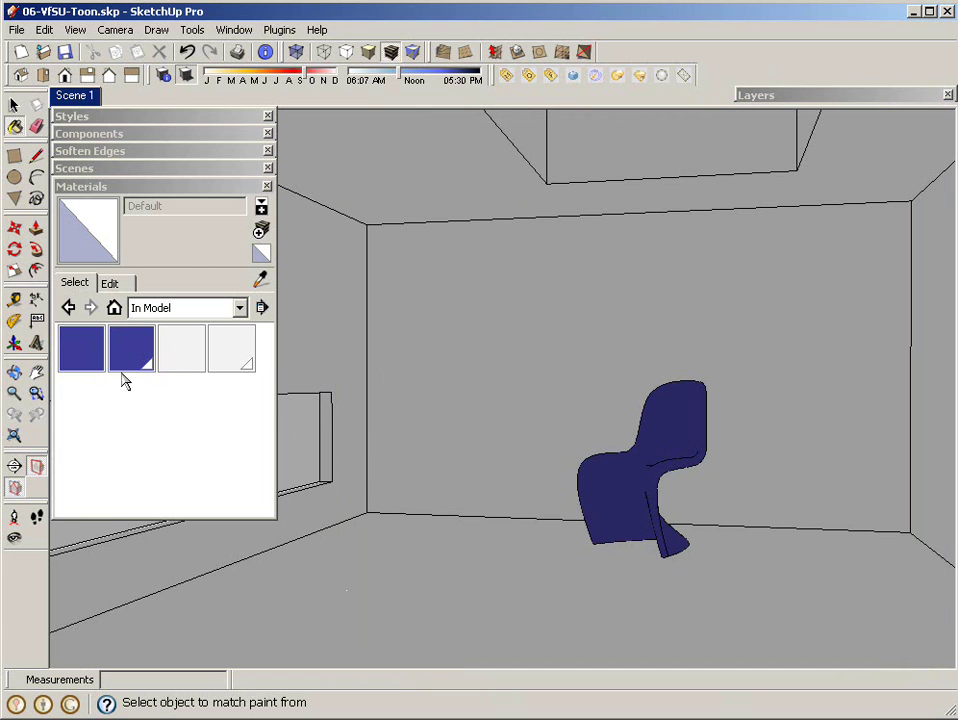
left_click(182, 361)
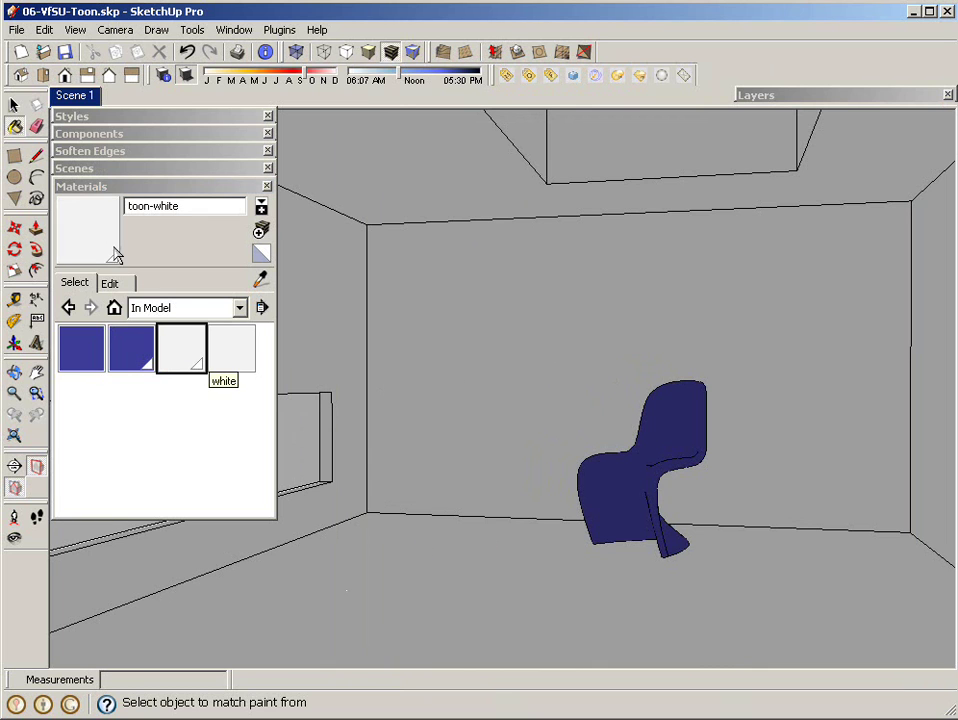
left_click(121, 187)
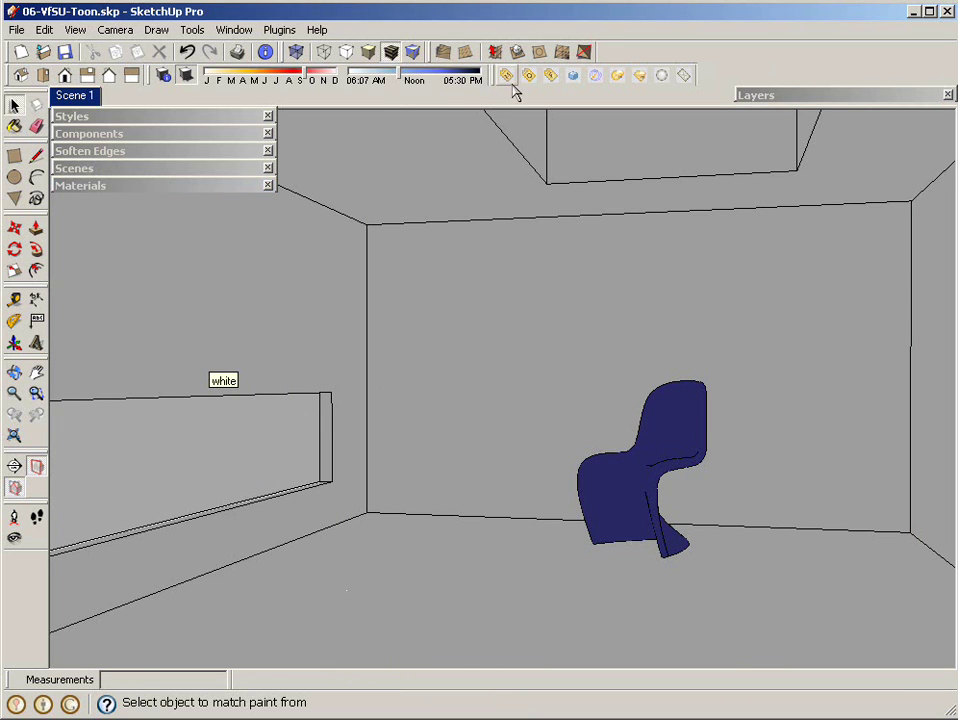
left_click(573, 78)
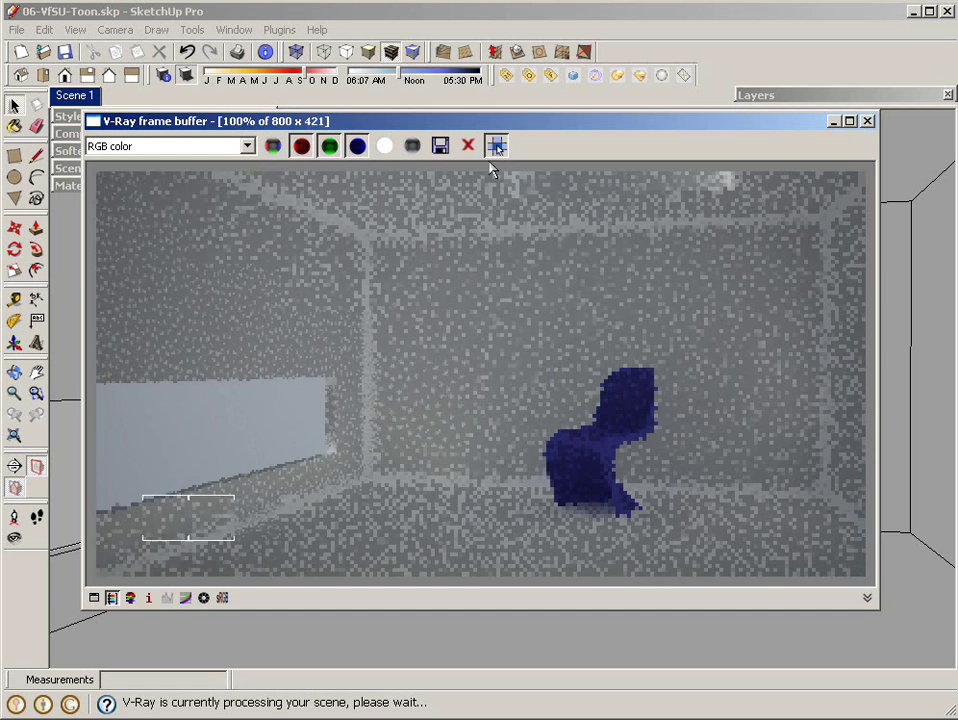
- Toggle Track mouse while rendering so the in-progress render follows chosen image areas
left_click(497, 147)
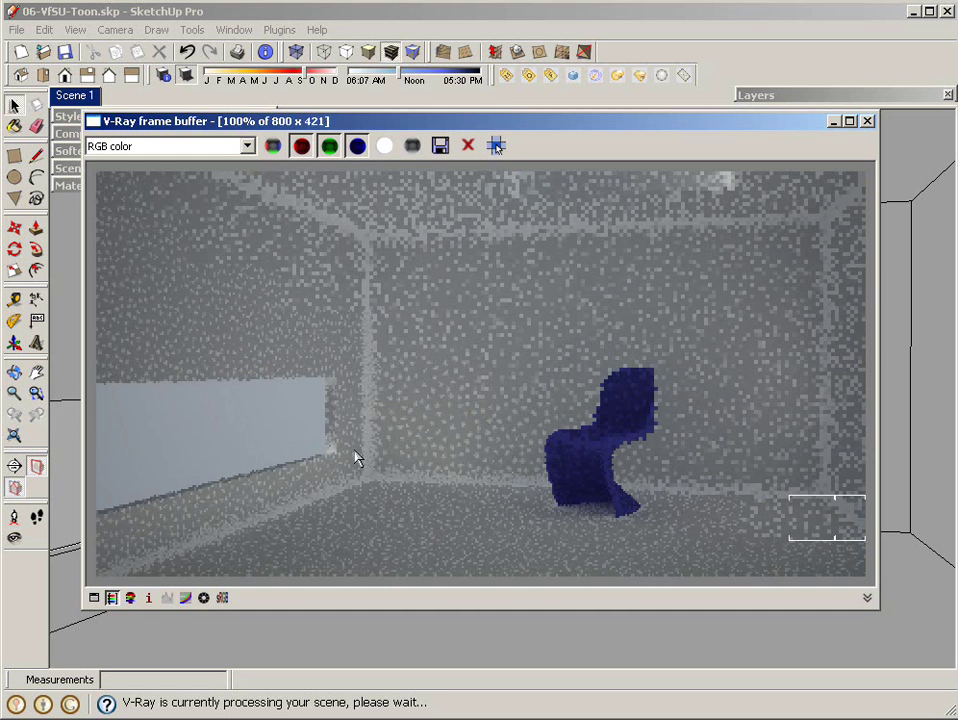